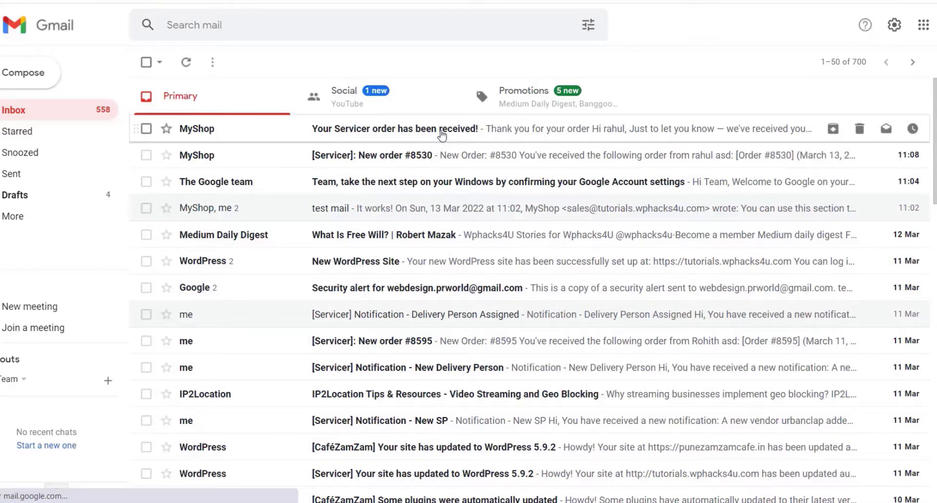
Open the MyShop 'Your Servicer order has been received!' email and review its sender and order details
click(442, 134)
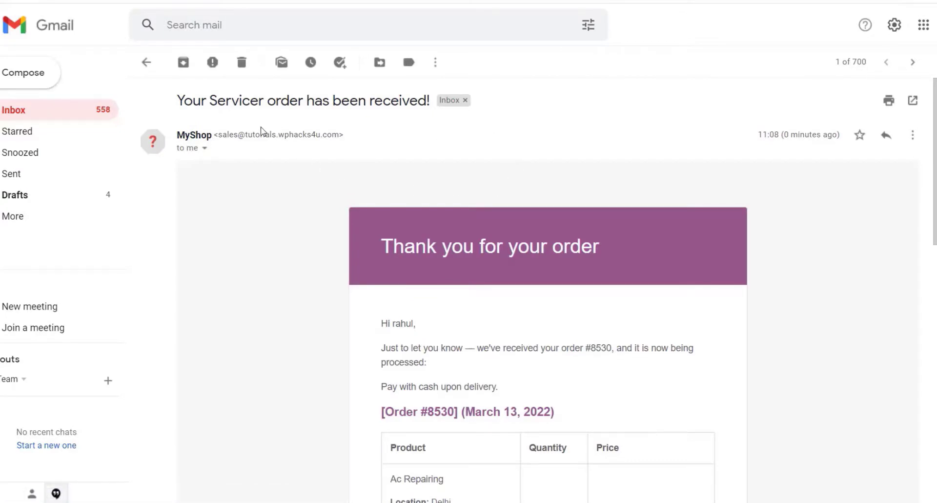
drag(348, 139, 179, 135)
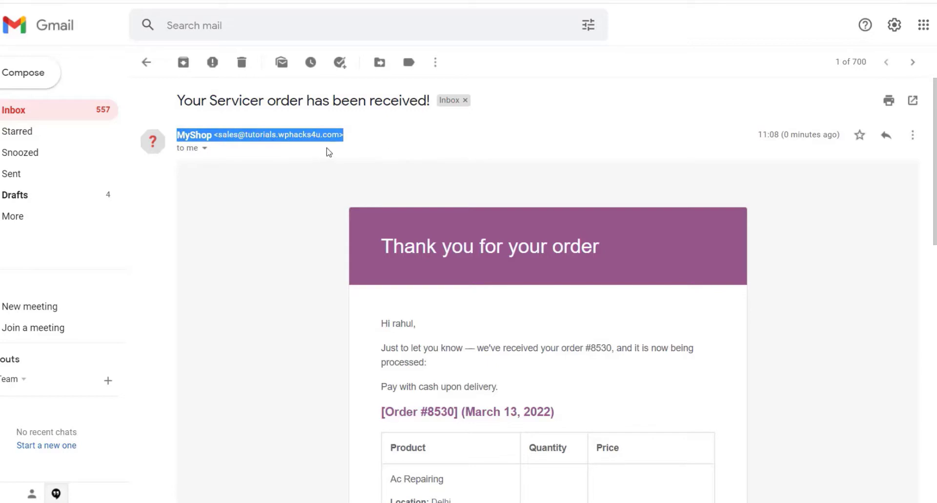
scroll(423, 249, down, 5)
scroll(423, 257, down, 4)
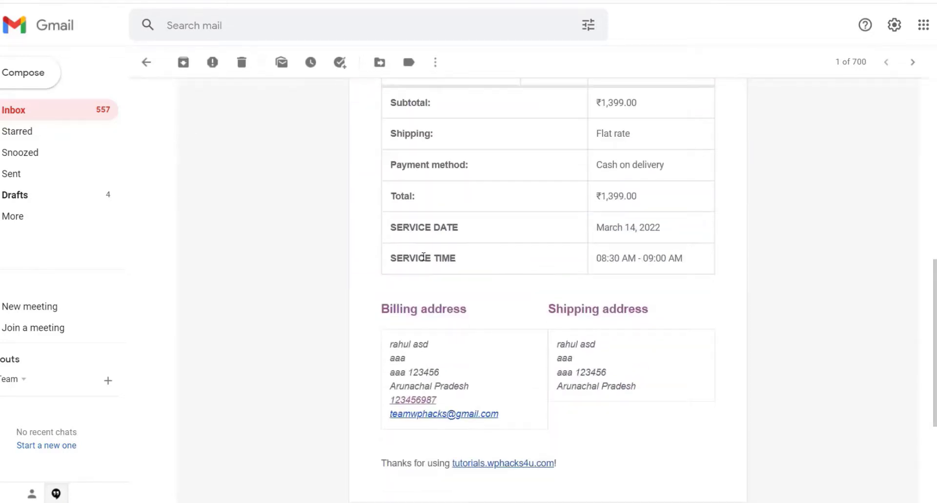
scroll(423, 257, up, 9)
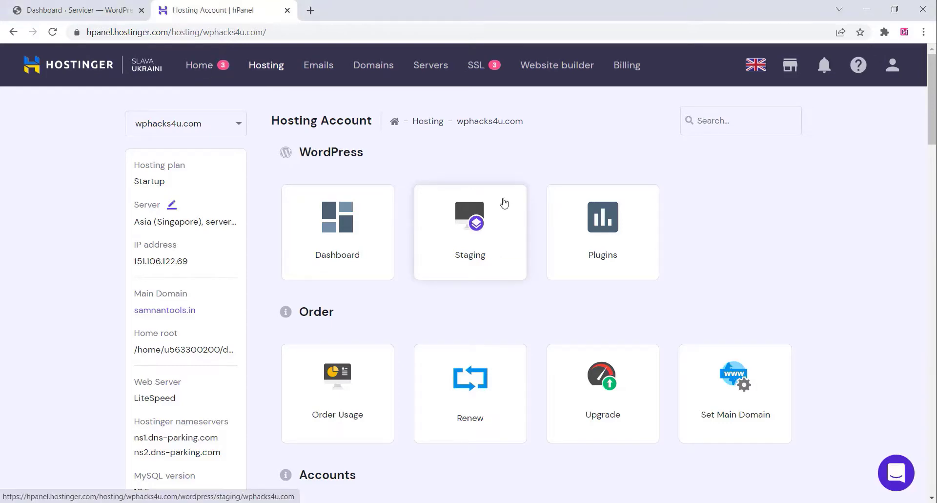
Go to Email Accounts and open email management for tutorials.wphacks4u.com
scroll(504, 203, down, 7)
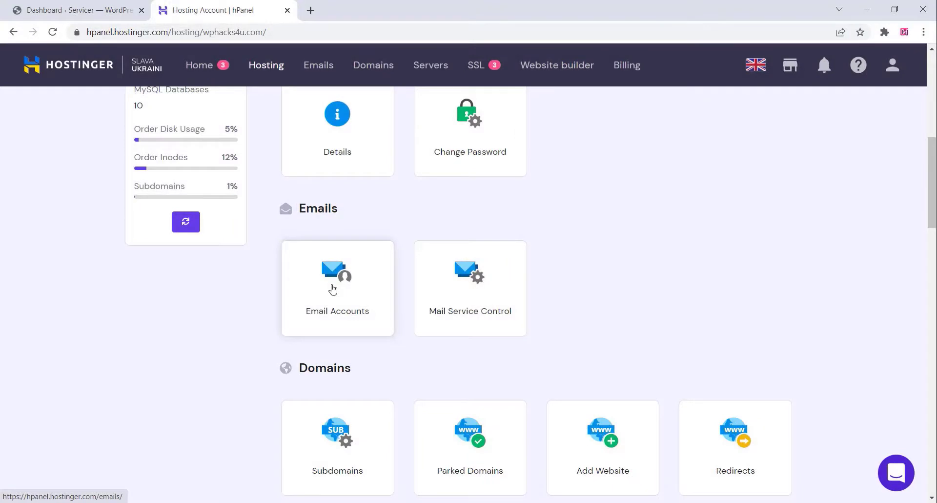
click(332, 289)
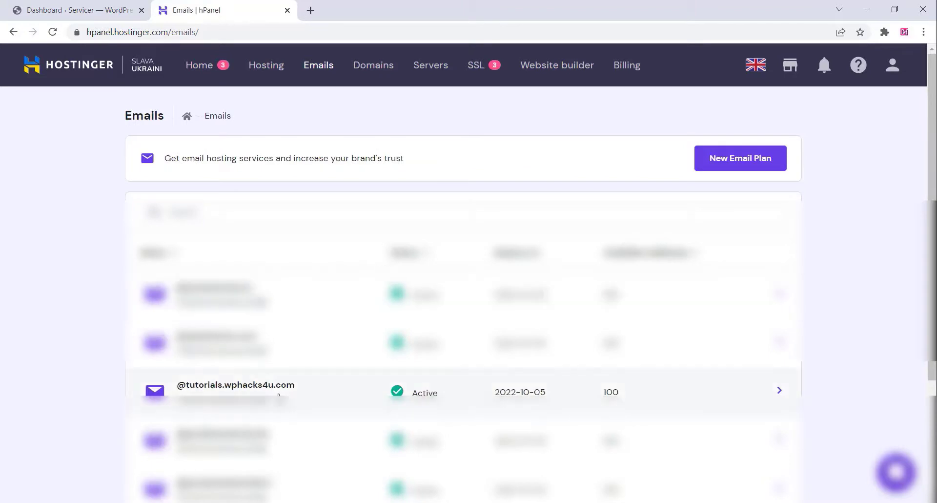
click(278, 395)
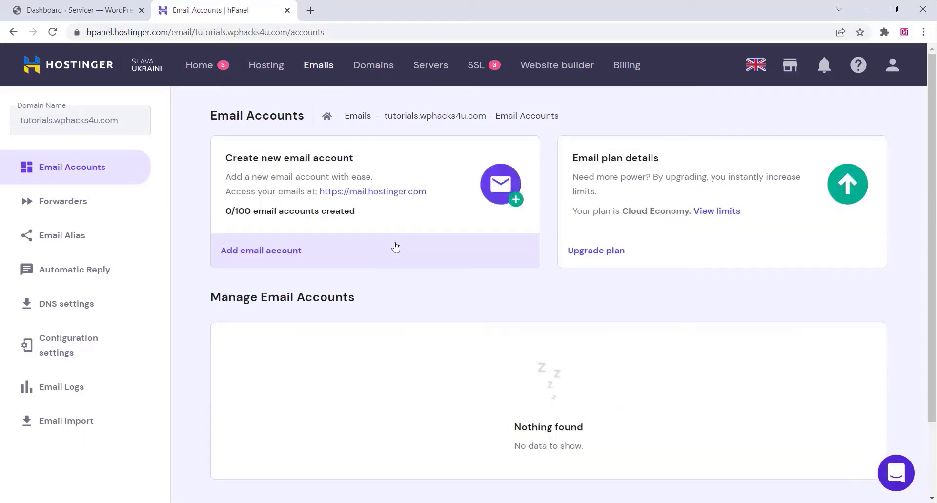
scroll(396, 247, down, 1)
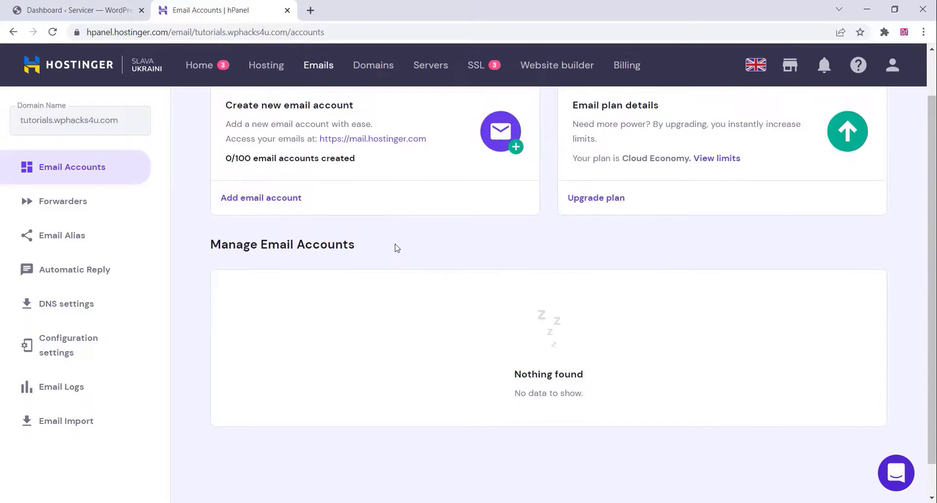
scroll(396, 247, up, 1)
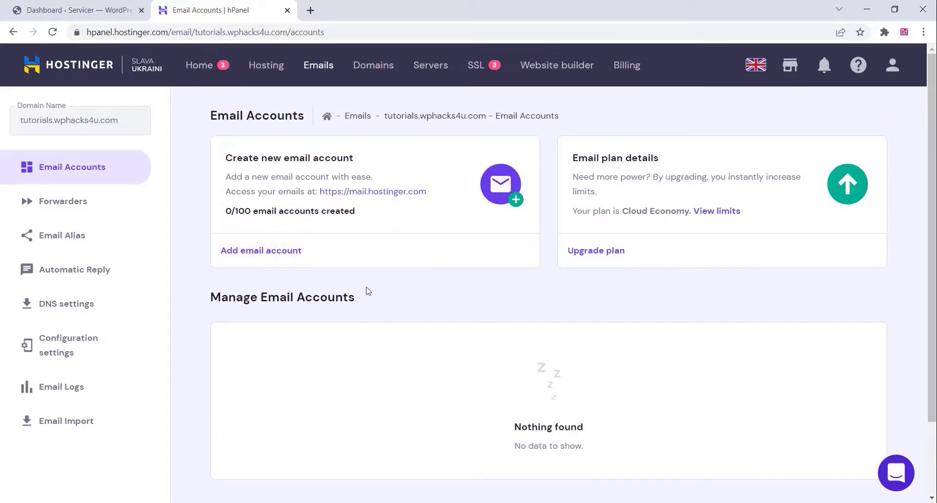
click(264, 254)
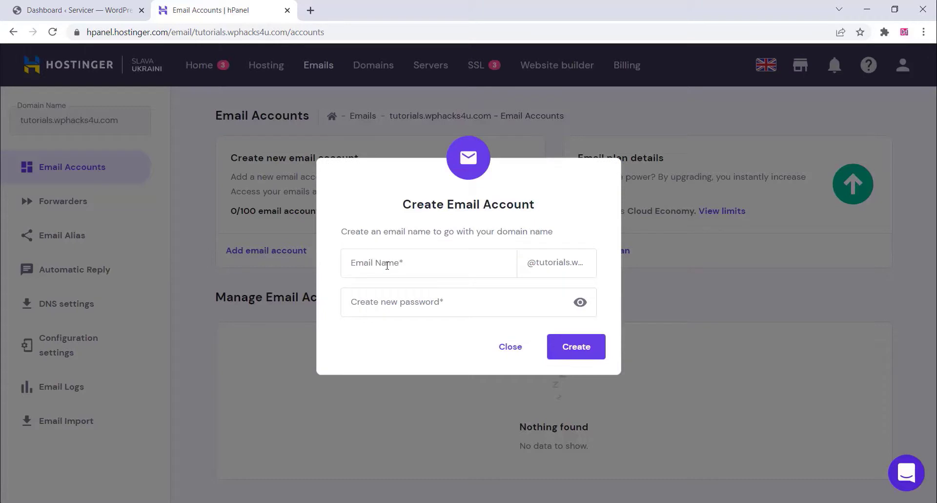
click(387, 265)
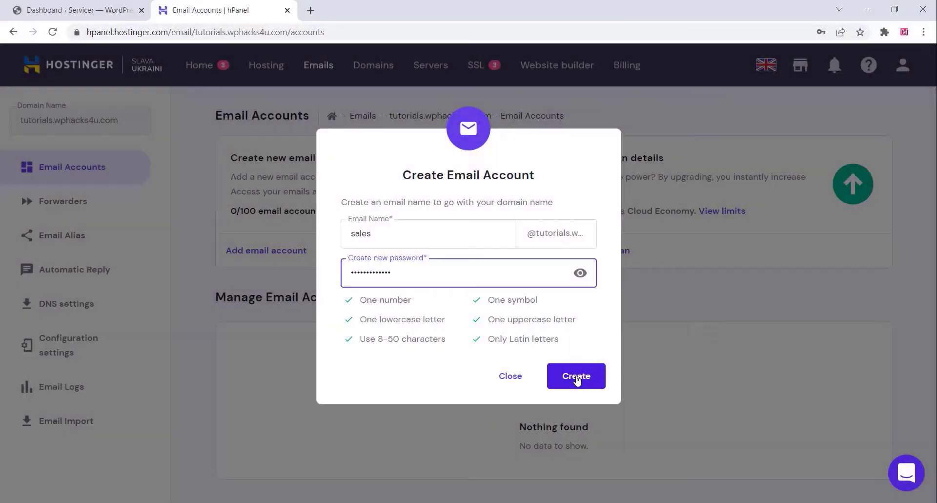
click(577, 378)
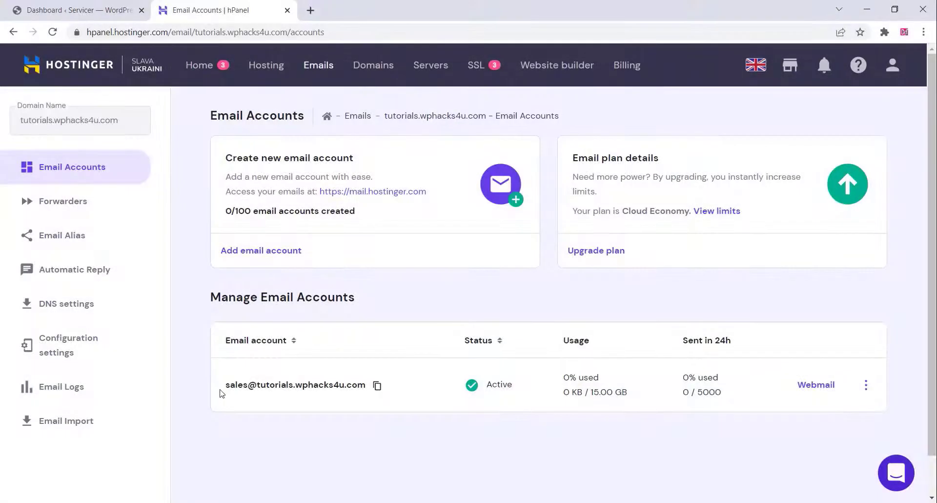
drag(226, 385, 372, 390)
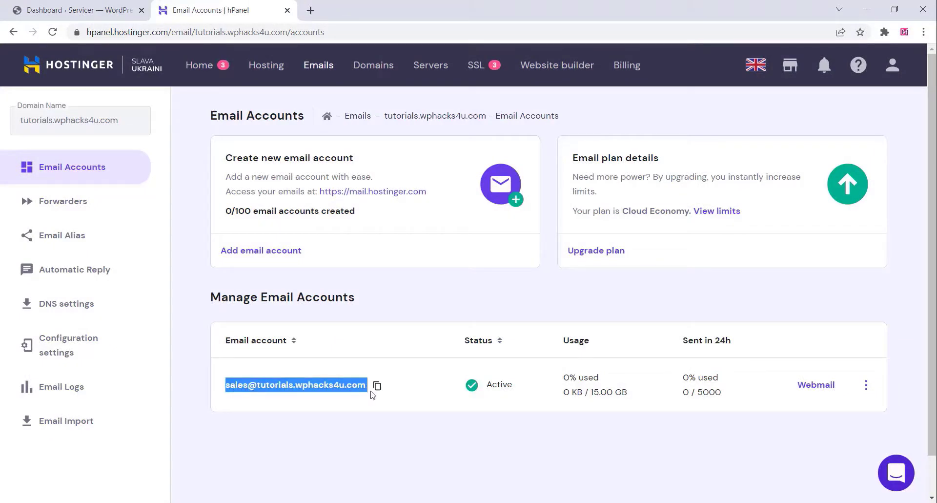
right_click(339, 387)
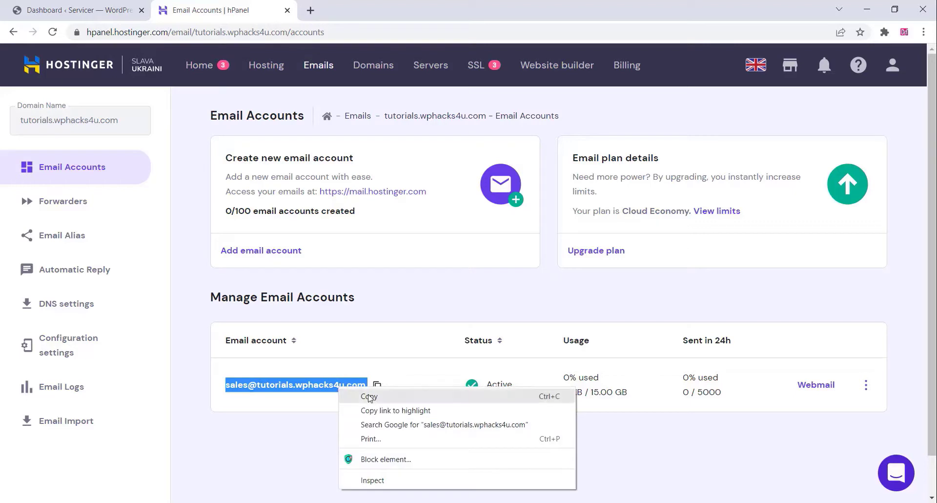
click(373, 396)
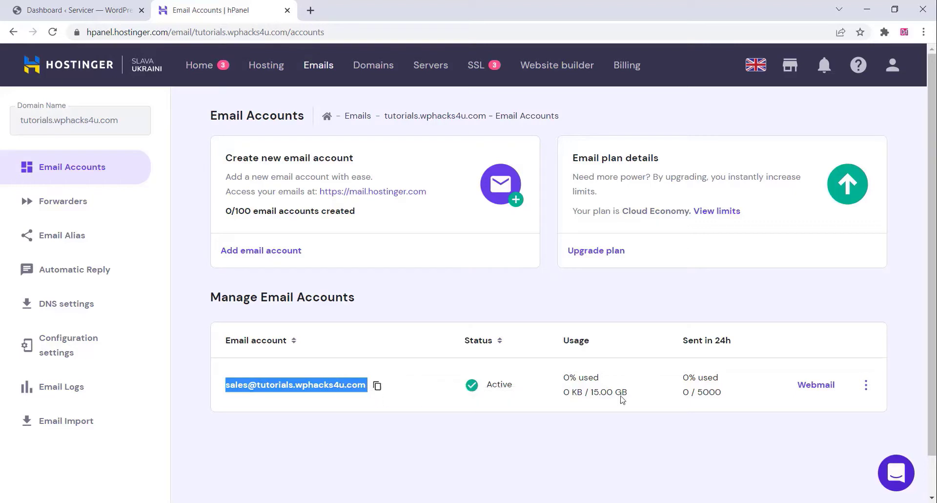
Log in to the sales mailbox in Webmail and copy its account address
click(816, 386)
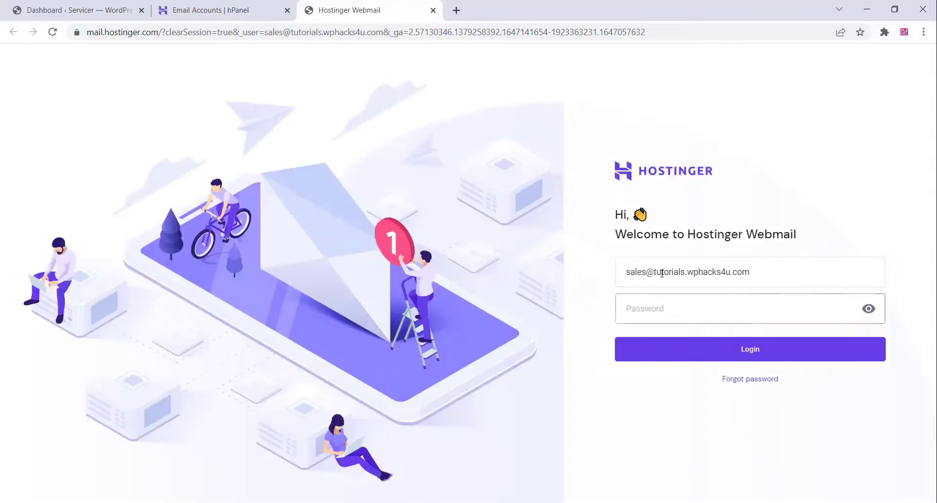
click(657, 302)
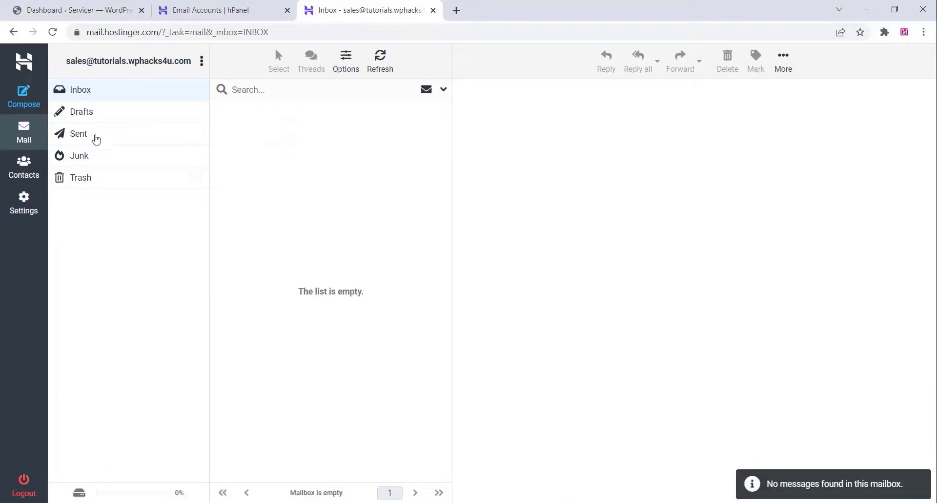
drag(66, 60, 191, 78)
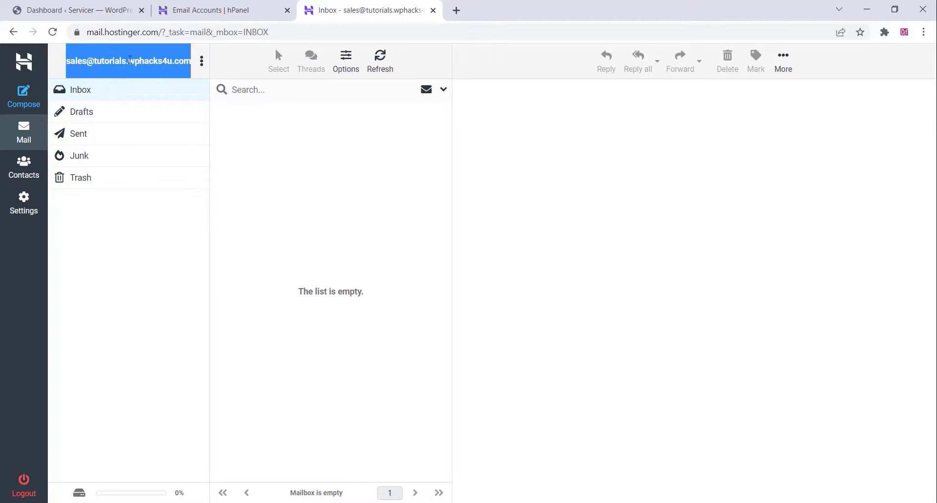
right_click(129, 60)
click(158, 71)
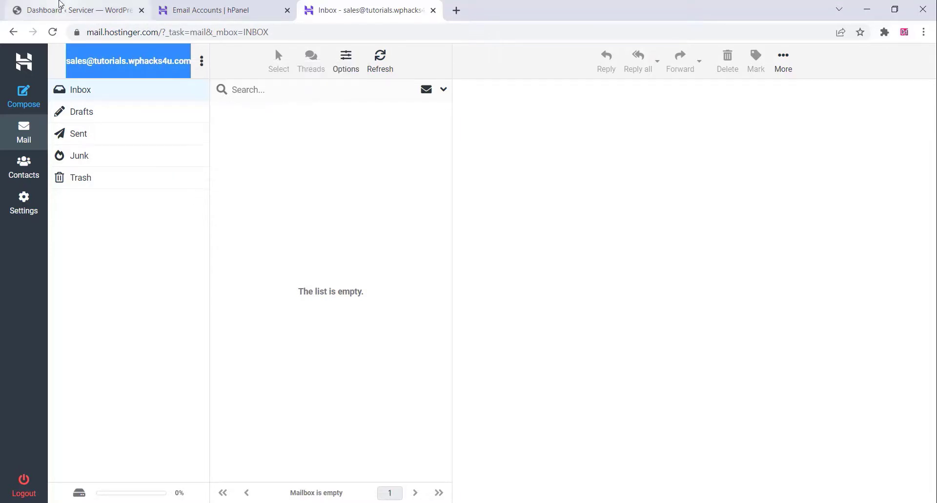
click(67, 7)
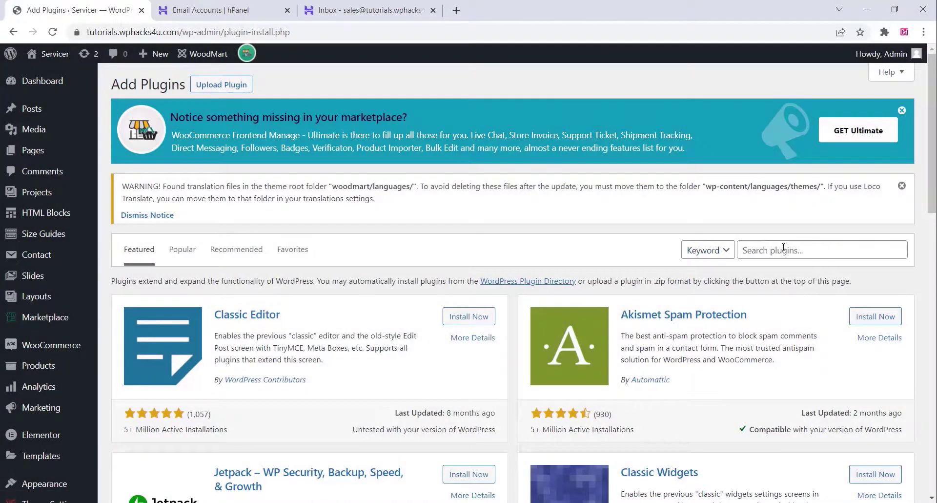
Search the plugin directory for 'Easy WP SMTP' and install it
click(772, 250)
right_click(771, 251)
click(807, 345)
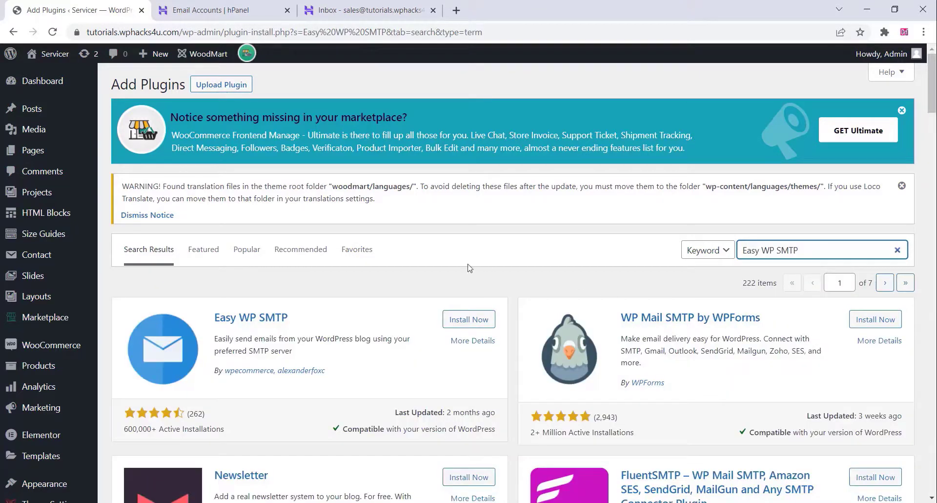
click(467, 320)
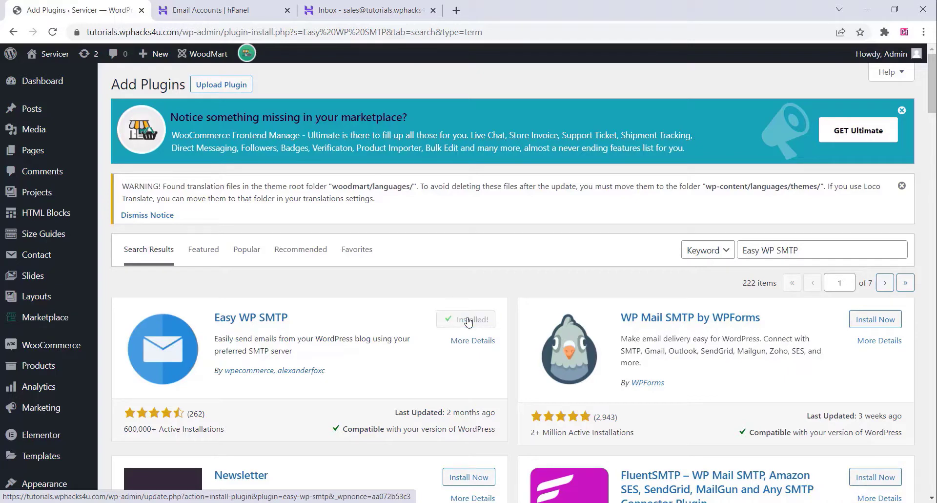
Activate Easy WP SMTP and open its Settings from the Installed Plugins list
click(476, 321)
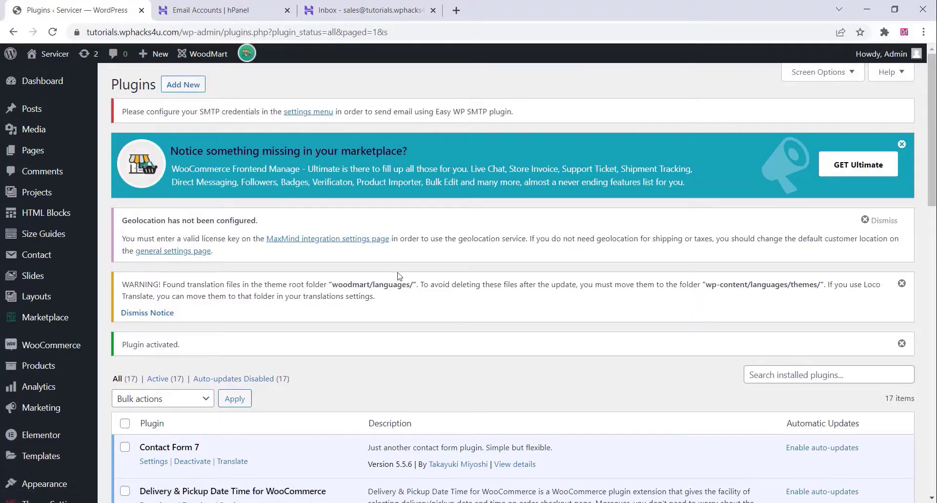
drag(169, 113, 259, 123)
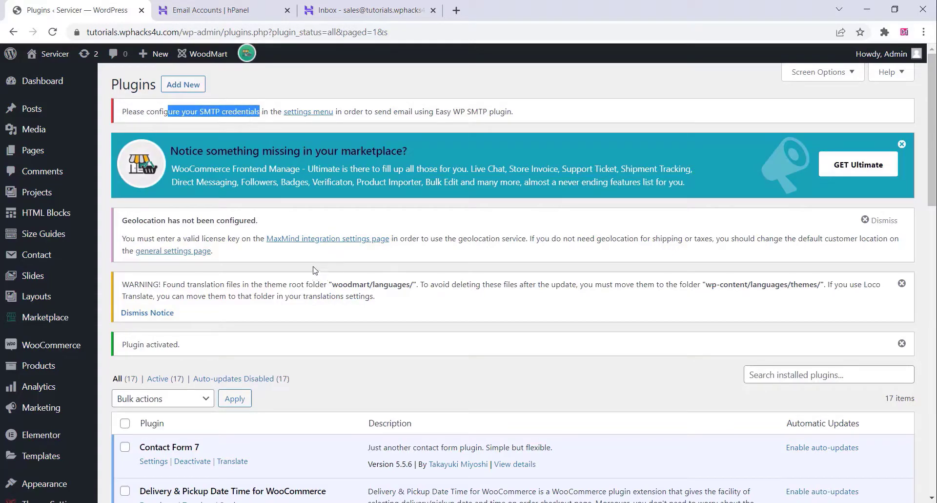
scroll(316, 267, down, 12)
scroll(315, 265, down, 3)
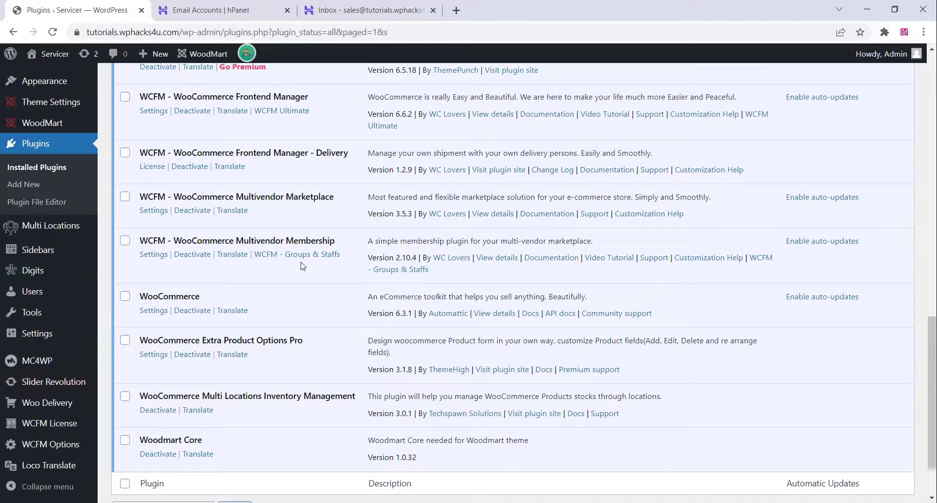
scroll(270, 264, up, 4)
scroll(218, 252, up, 3)
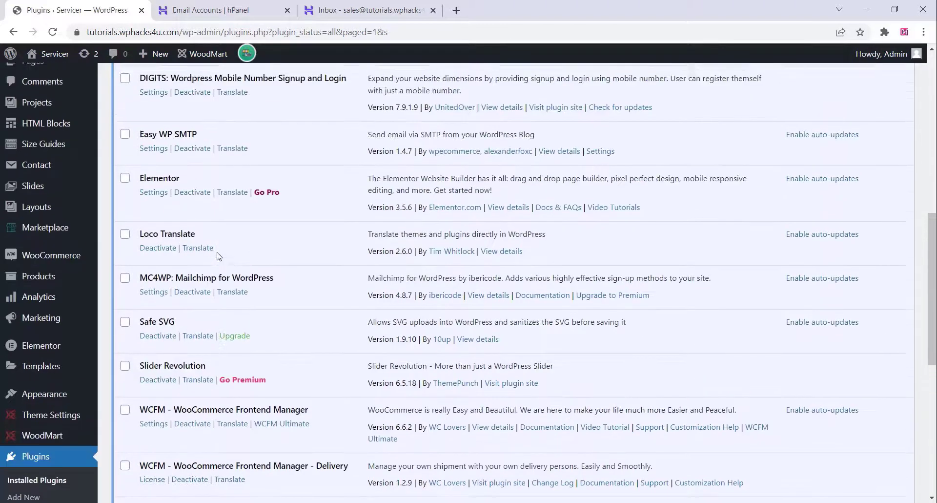
click(151, 202)
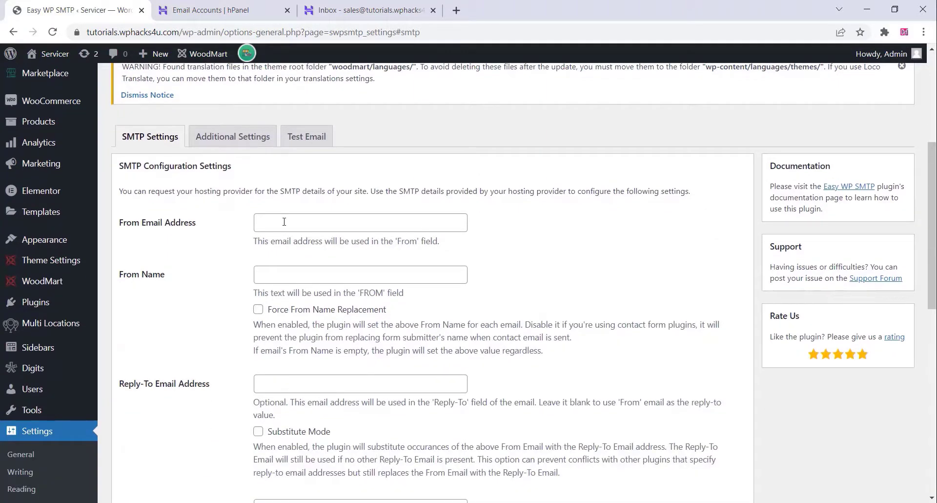
Copy the sales address from Webmail into Easy WP SMTP's From Email Address field
click(367, 10)
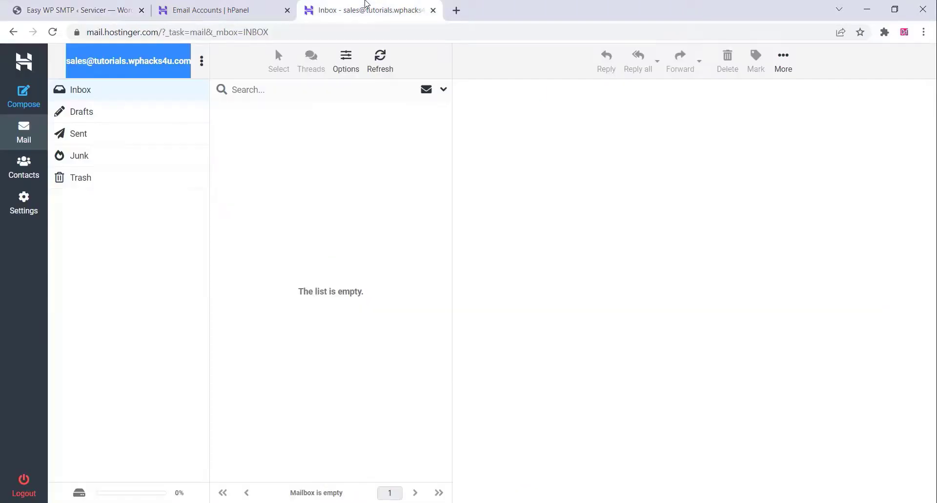
right_click(89, 64)
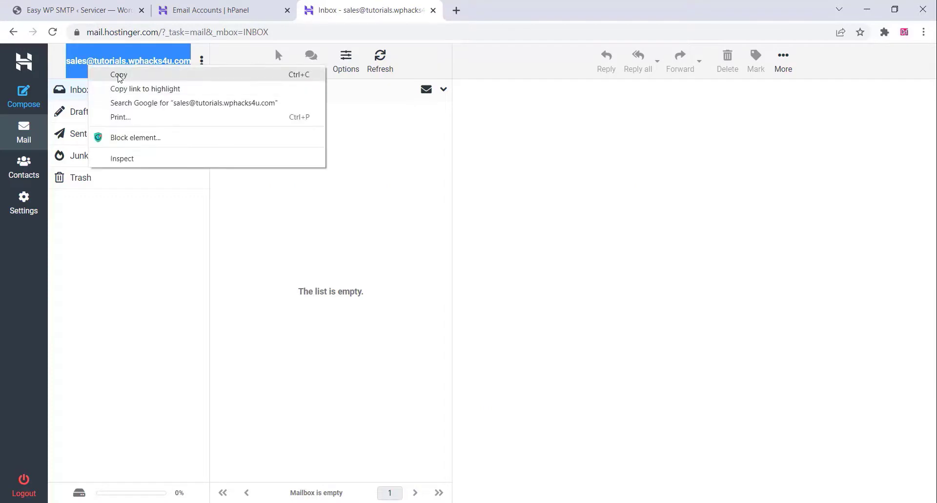
click(86, 75)
click(58, 6)
click(261, 218)
right_click(261, 219)
click(287, 311)
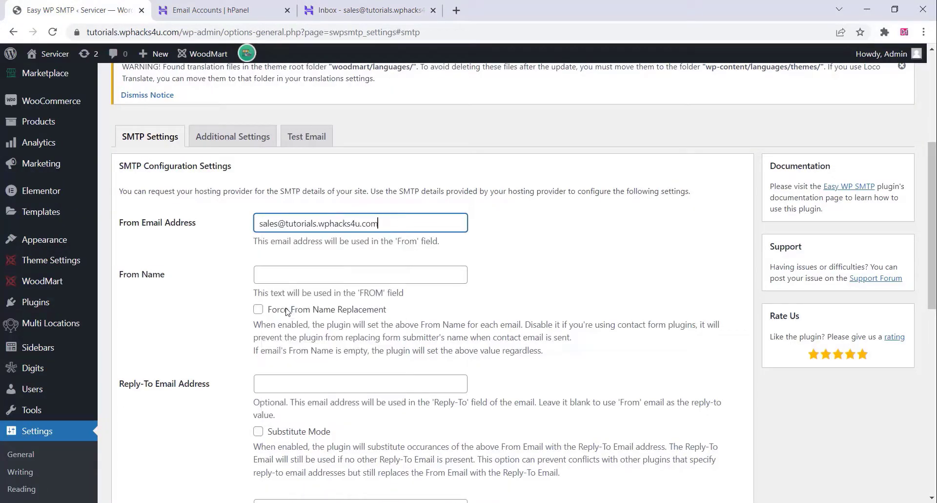
click(269, 274)
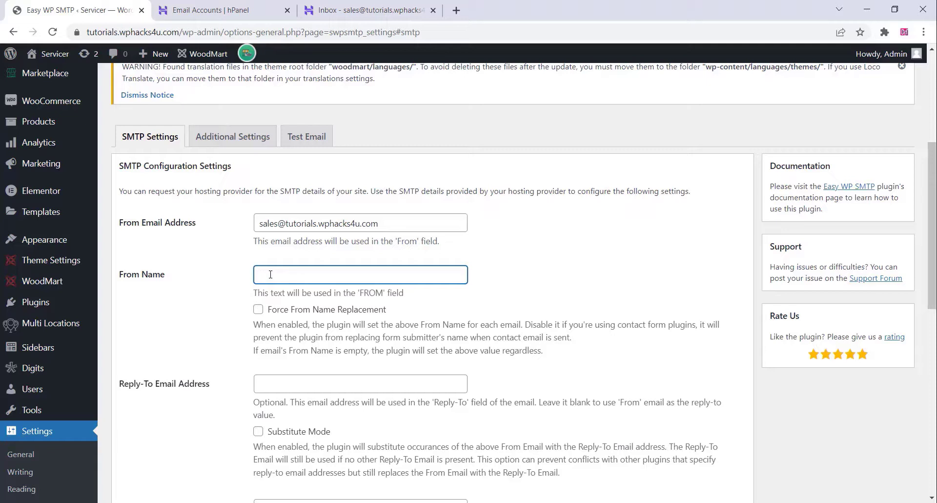
Set From Name to 'MyShop' and enable Force From Name Replacement
text(MyShop)
scroll(300, 314, down, 2)
scroll(301, 314, down, 1)
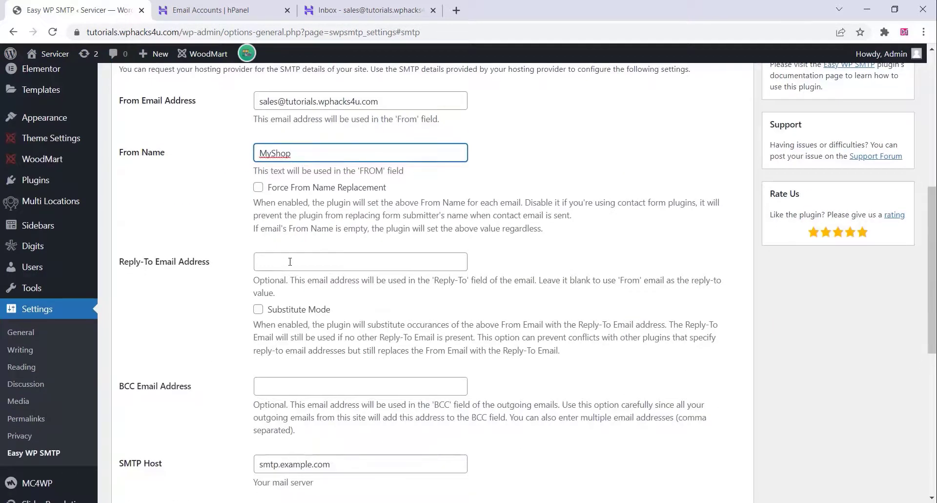
scroll(278, 281, down, 3)
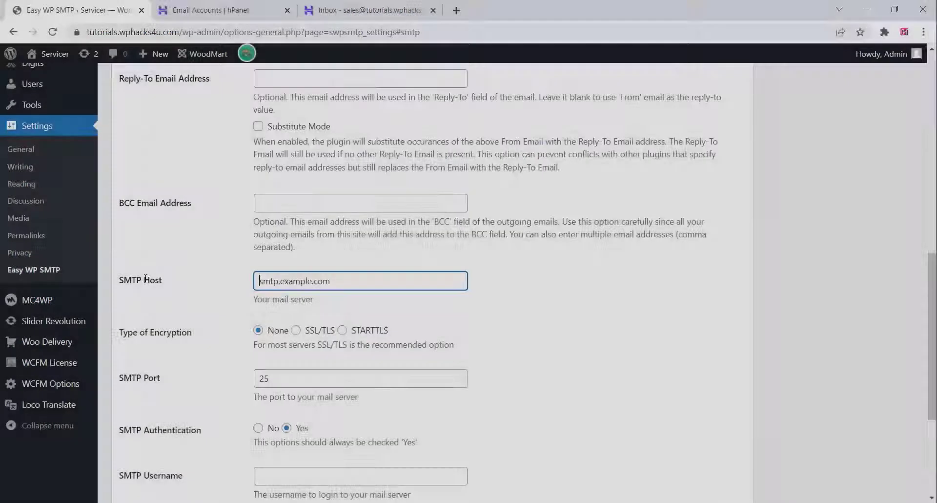
scroll(154, 279, up, 5)
scroll(155, 278, up, 2)
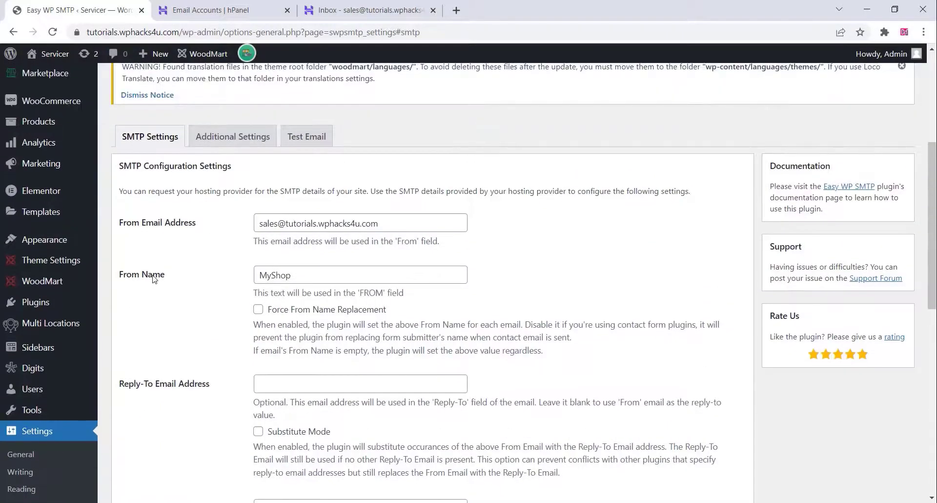
click(257, 309)
scroll(207, 320, down, 3)
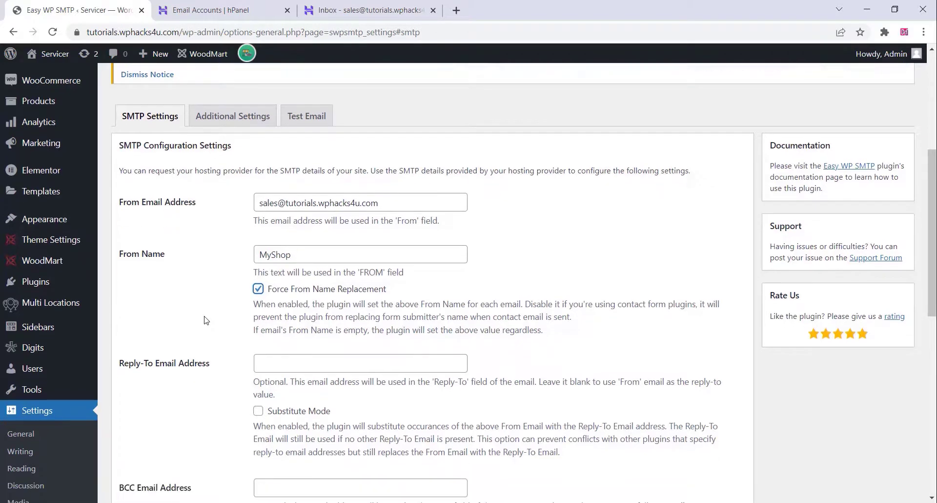
scroll(207, 321, down, 4)
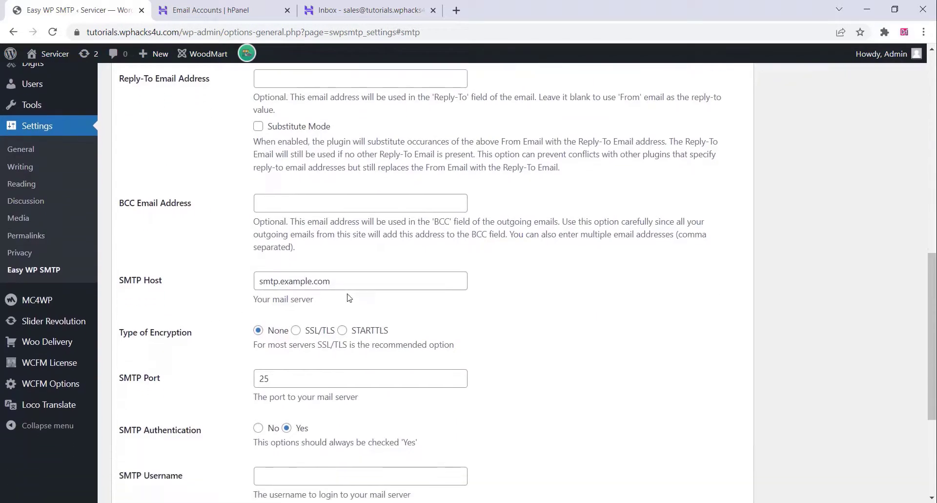
Set the SMTP Host to smtp.hostinger.in with STARTTLS encryption
drag(350, 285, 229, 289)
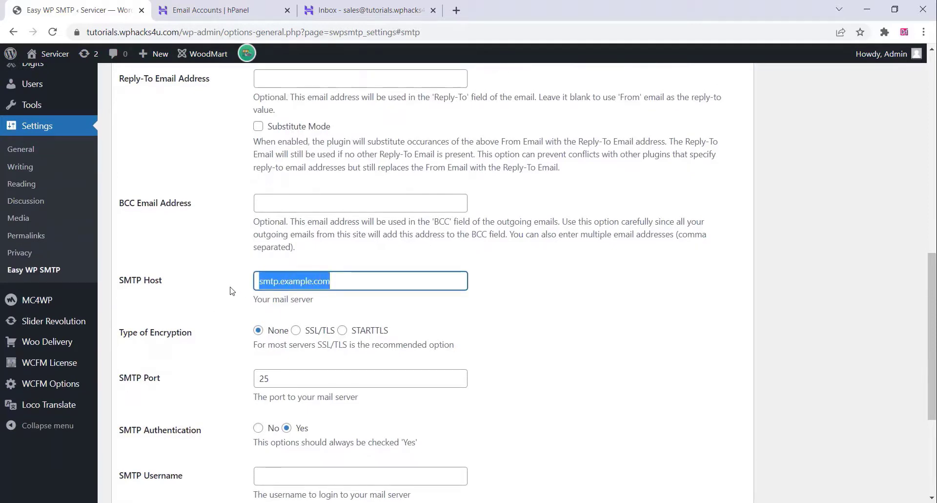
key(BackSpace)
right_click(298, 281)
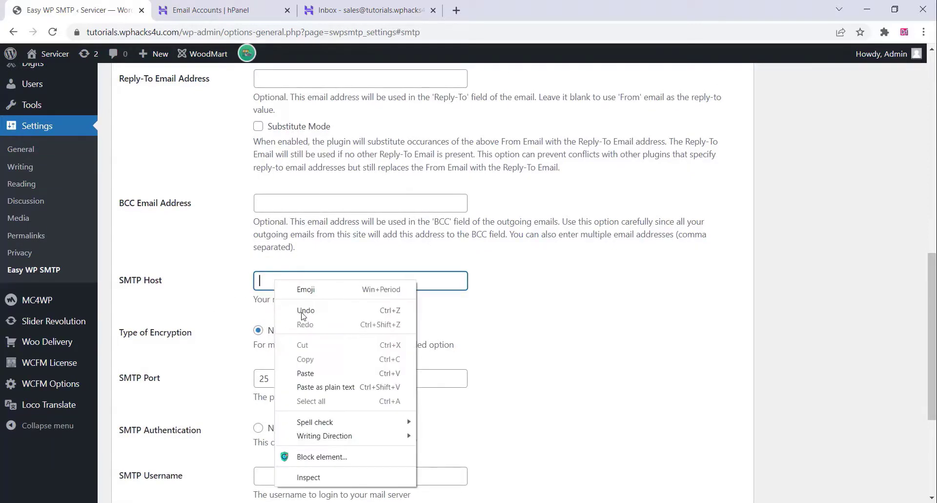
click(315, 375)
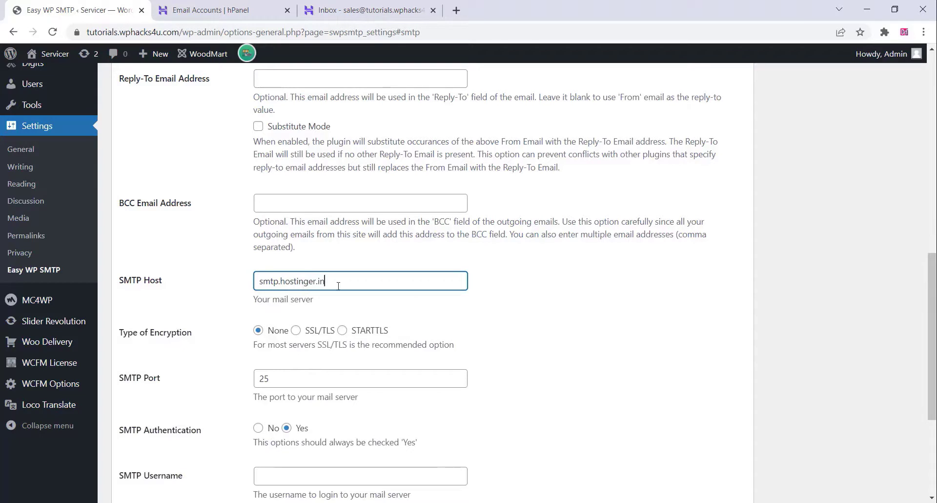
click(342, 330)
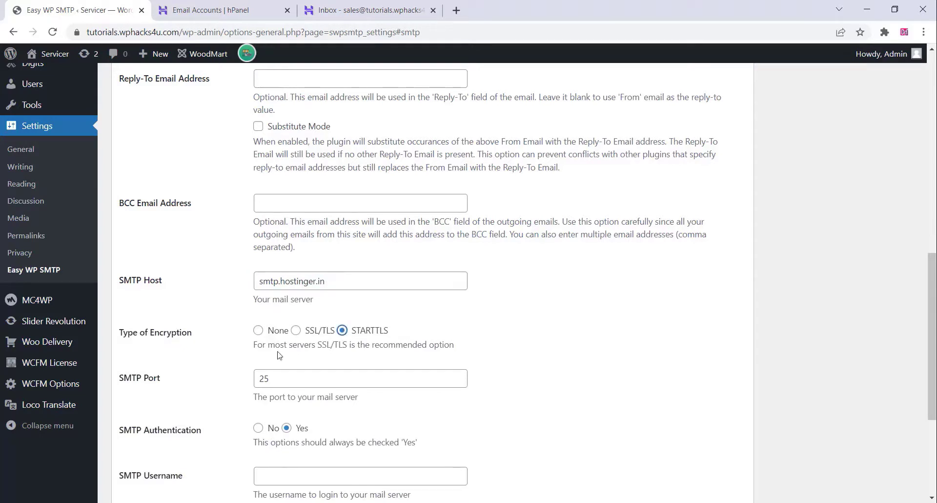
Set SMTP Port 587, use the sales address as username, and save
scroll(184, 357, down, 2)
double_click(275, 257)
text(5)
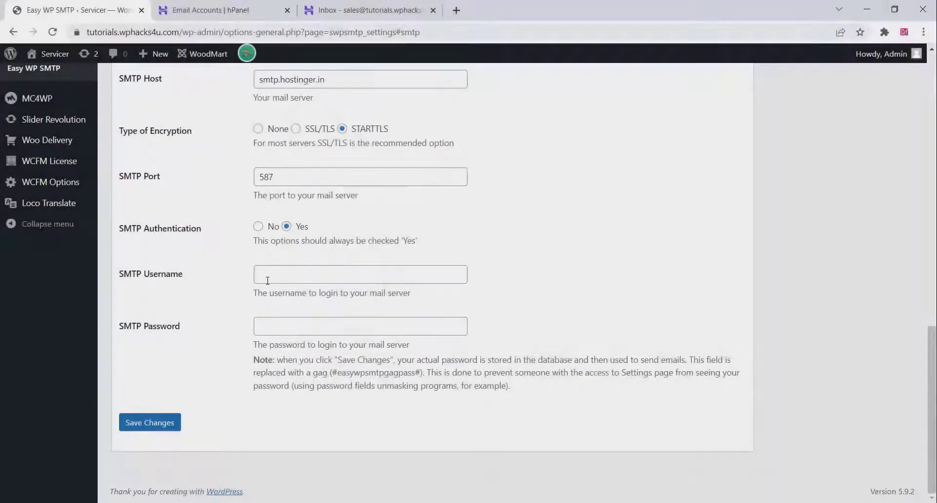
right_click(266, 278)
click(306, 373)
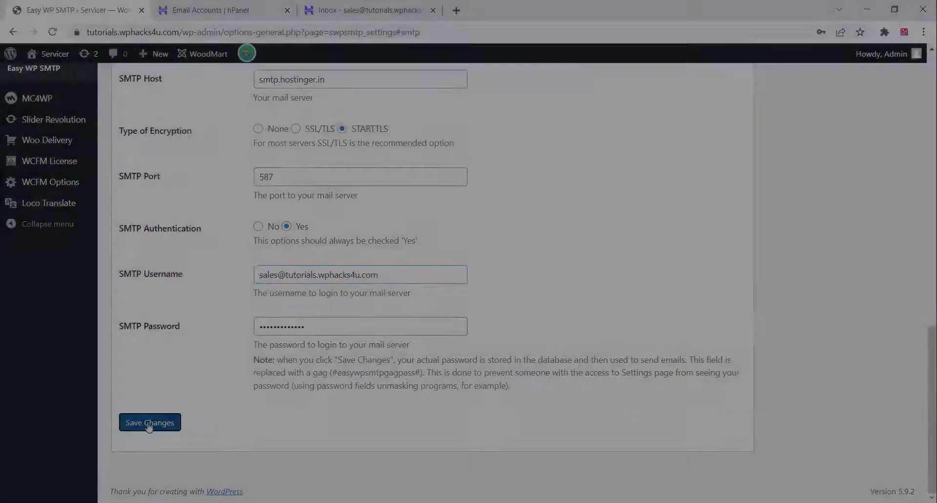
click(149, 424)
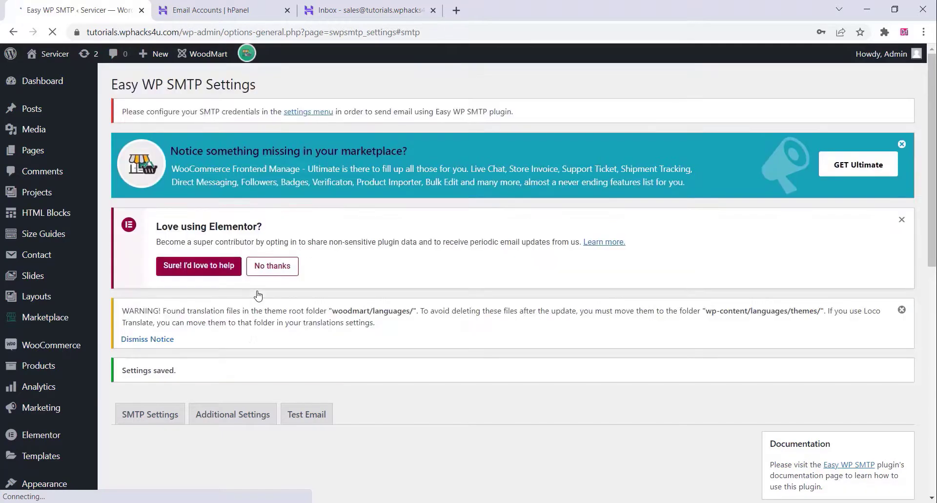
Save the Additional Settings tab with every option left unchecked
scroll(258, 295, down, 2)
scroll(257, 295, down, 1)
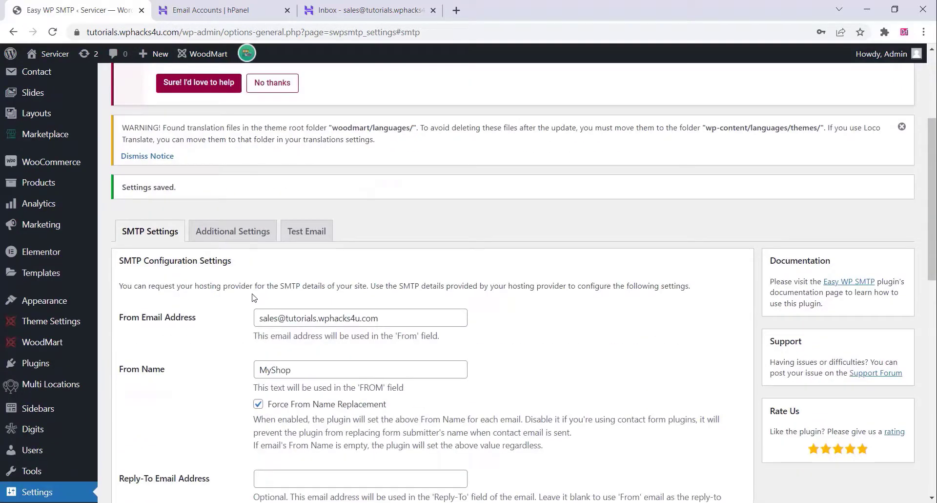
click(234, 239)
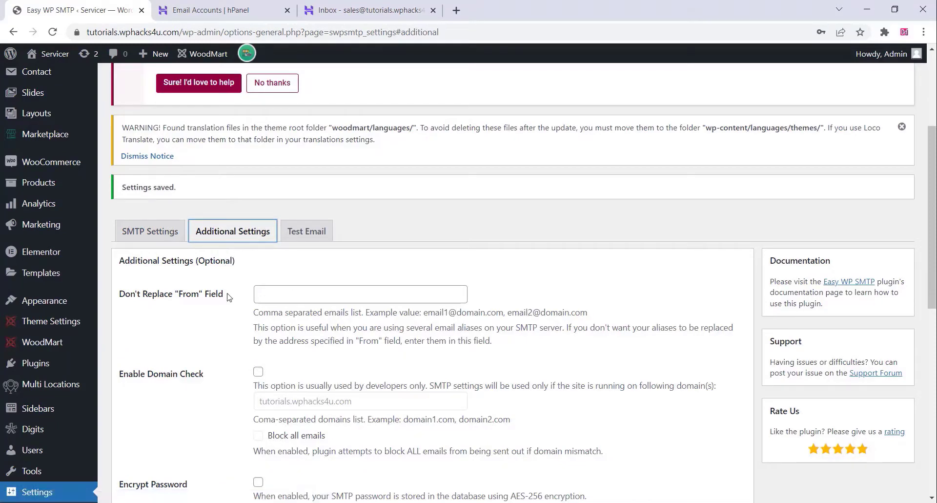
scroll(237, 330, down, 2)
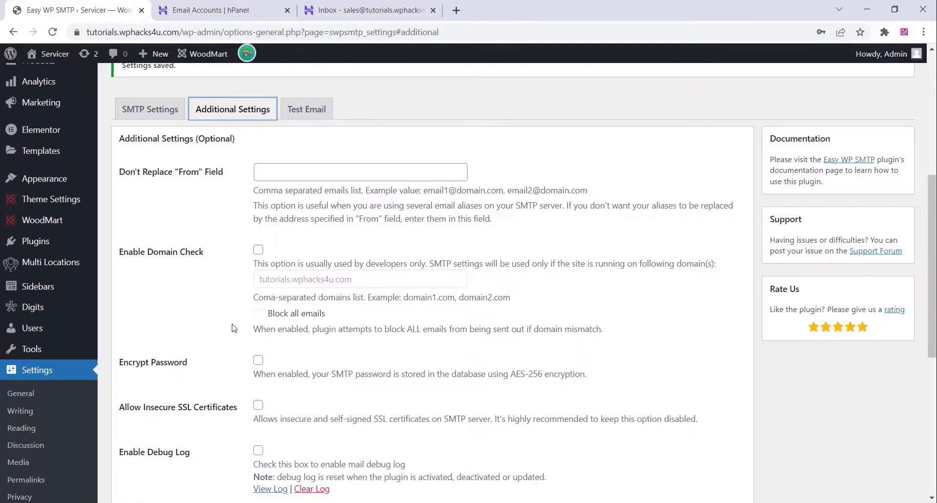
scroll(234, 329, down, 2)
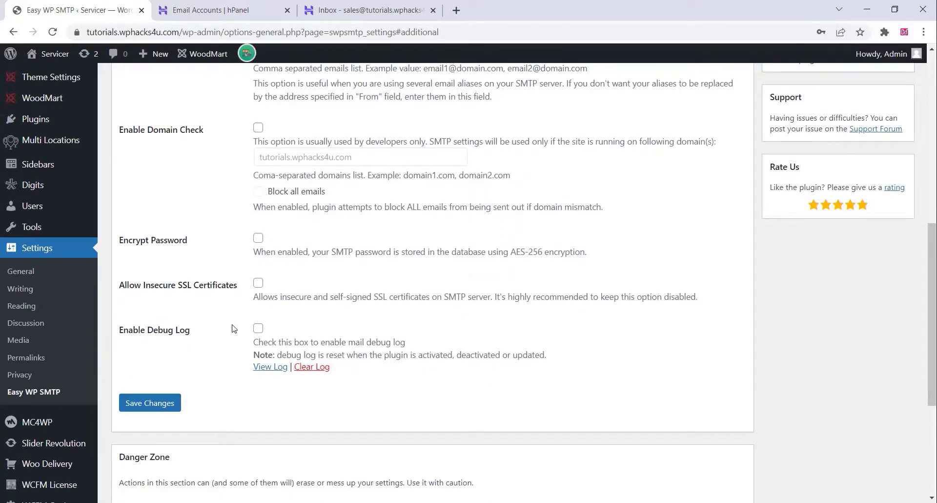
click(150, 402)
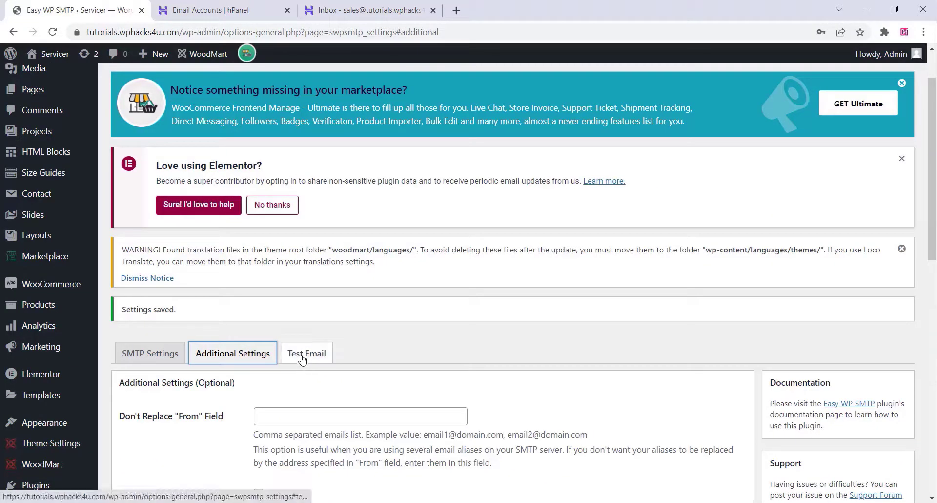
click(303, 359)
Send the Easy WP SMTP test email with subject 'test mail' and confirm it sent without errors
scroll(302, 361, down, 2)
click(280, 333)
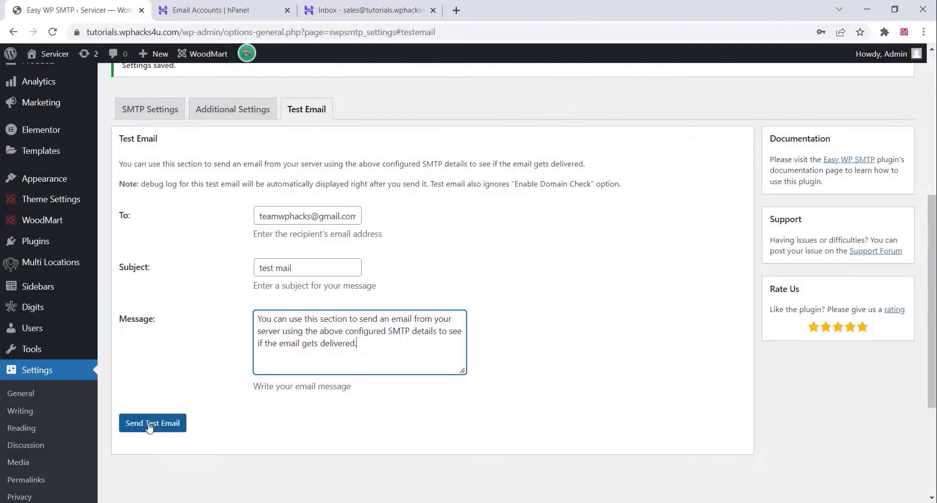
click(148, 423)
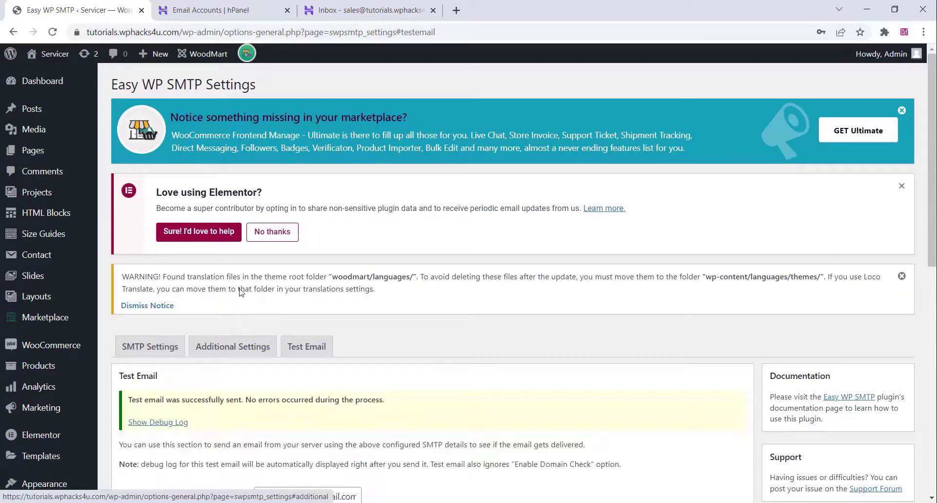
scroll(241, 292, down, 3)
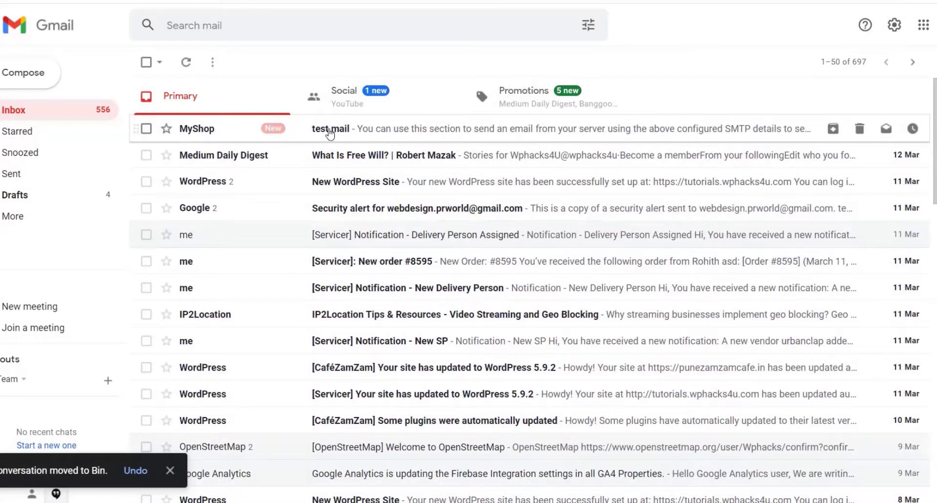
Open the MyShop 'test mail' conversation in the Gmail inbox
click(243, 133)
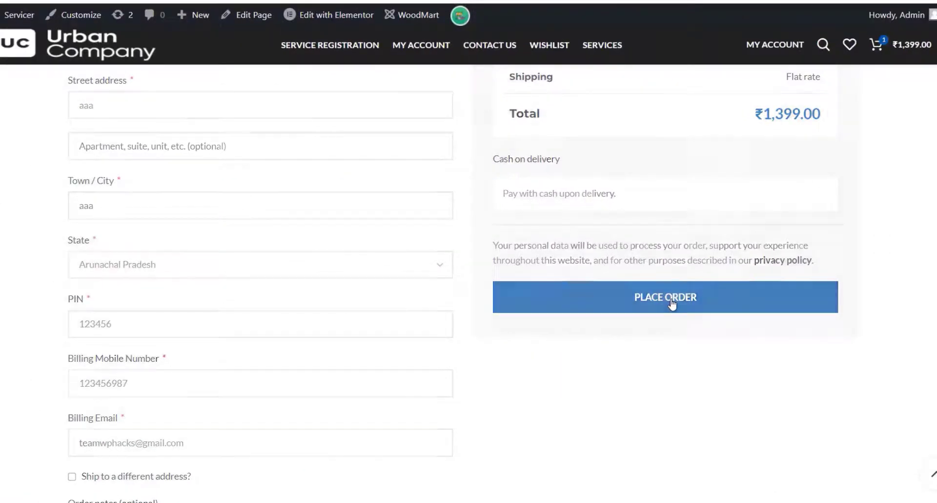
Place the ₹1,399.00 cash-on-delivery order on the Urban Company checkout
click(671, 303)
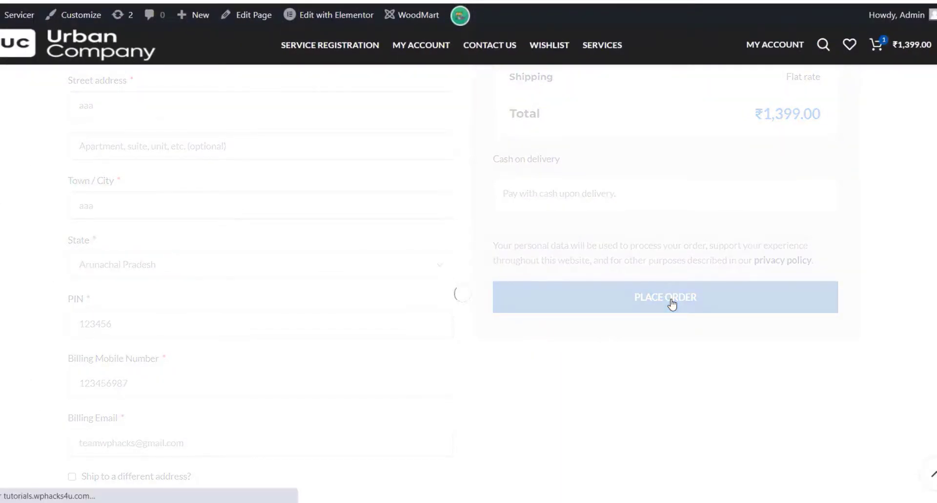